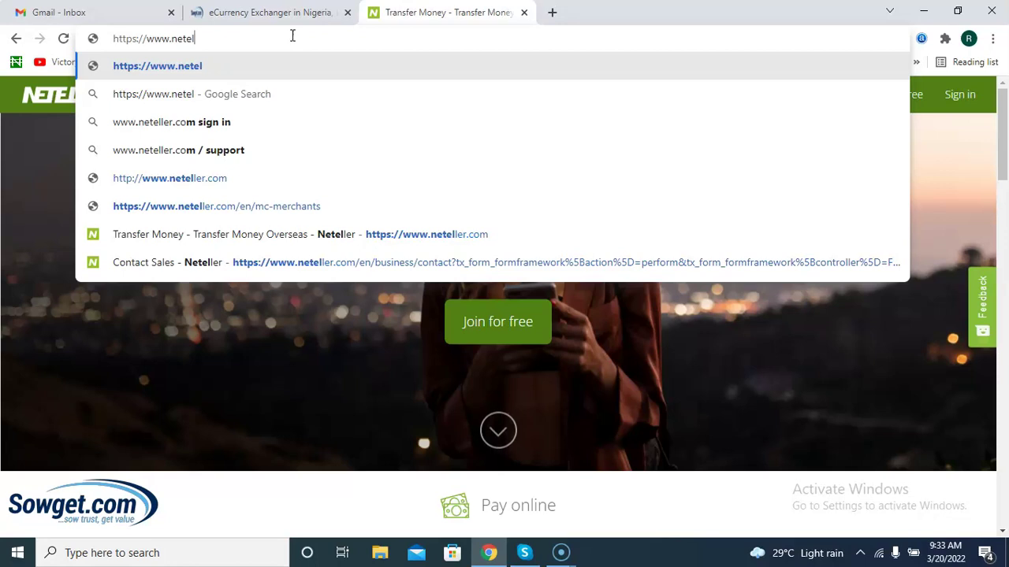
Go to neteller.com and open the registration form for joining for free.
text(neteller.com)
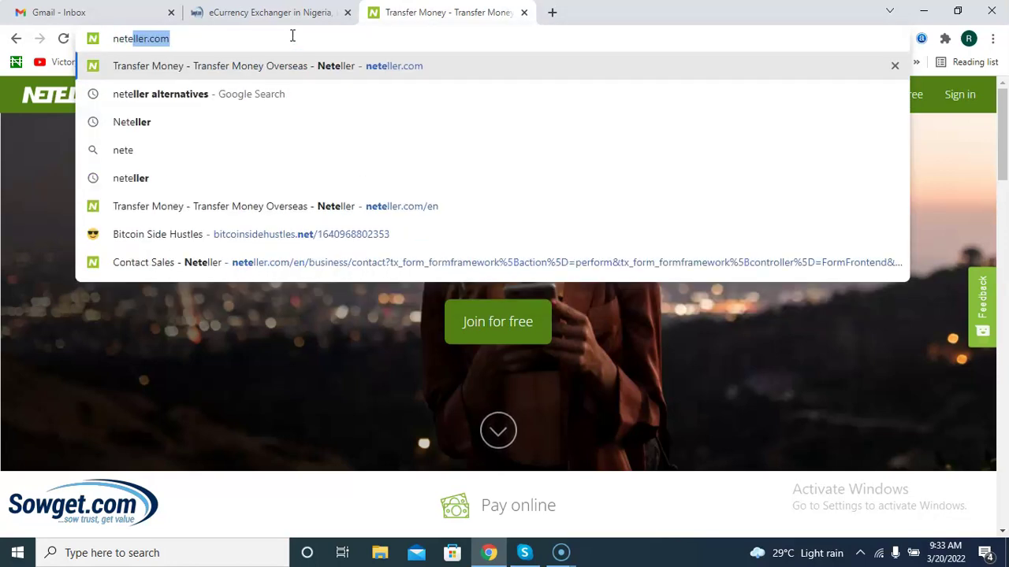
key(Return)
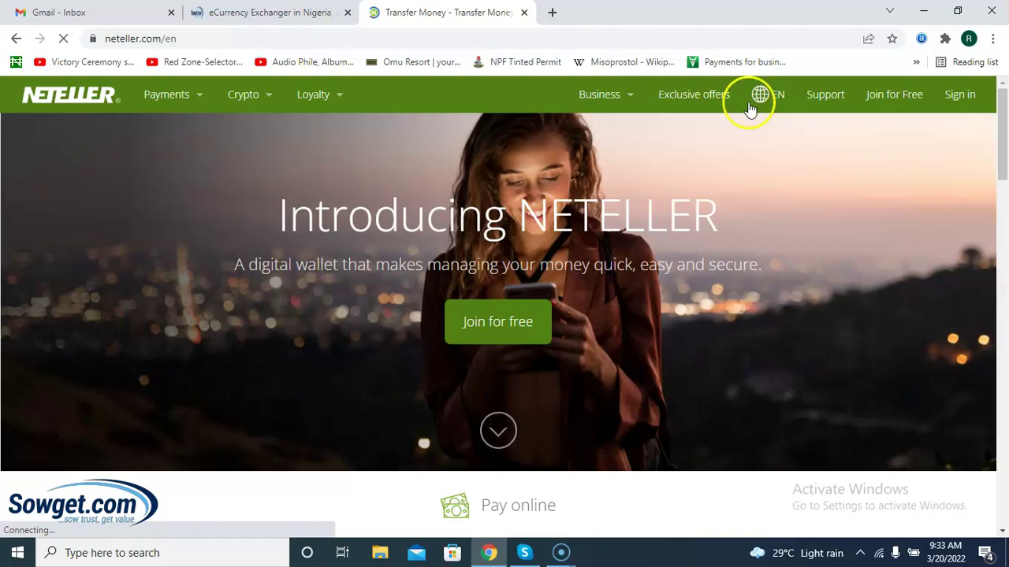
click(959, 99)
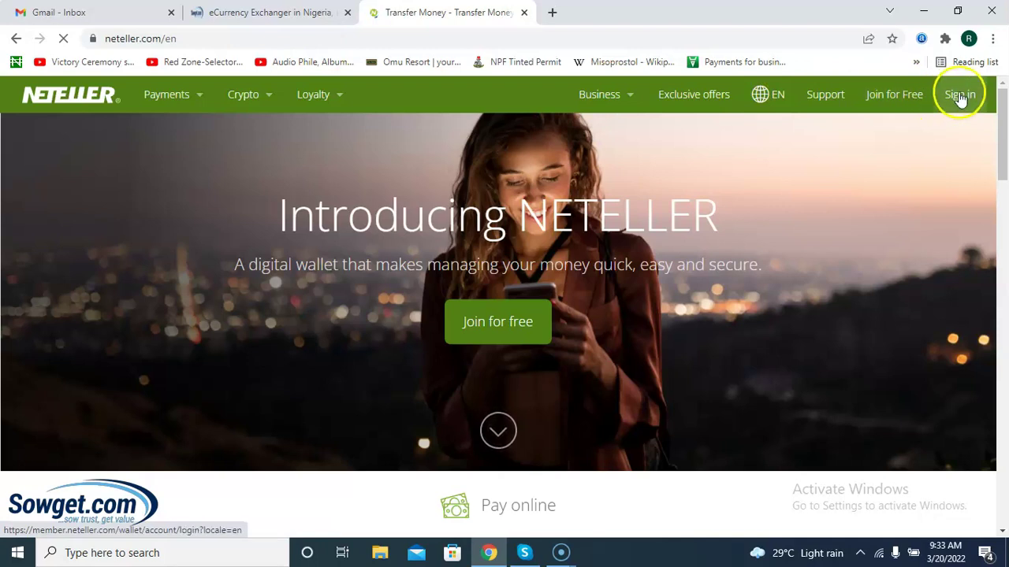
click(889, 94)
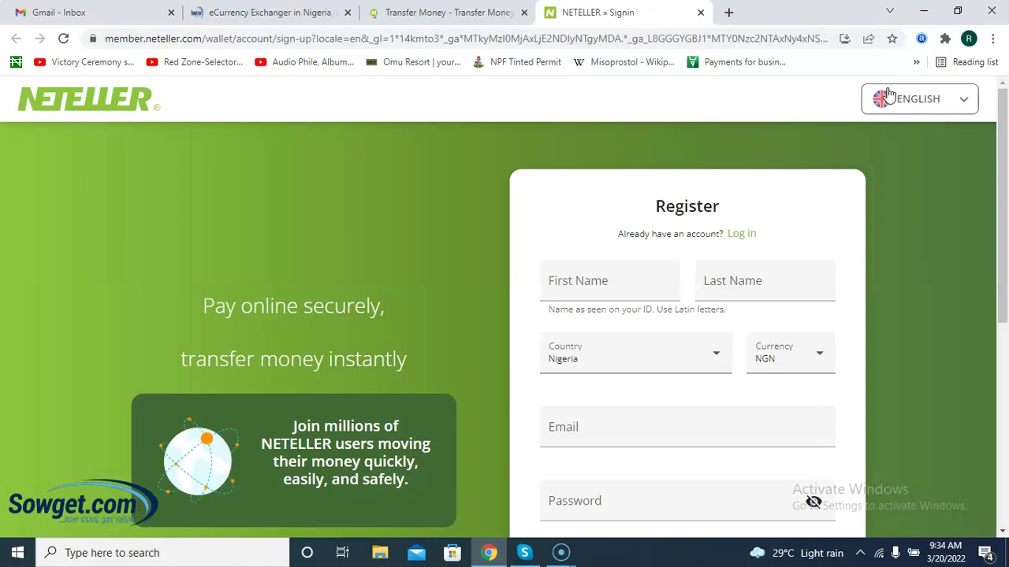
Set the account currency to USD in the registration form.
click(591, 284)
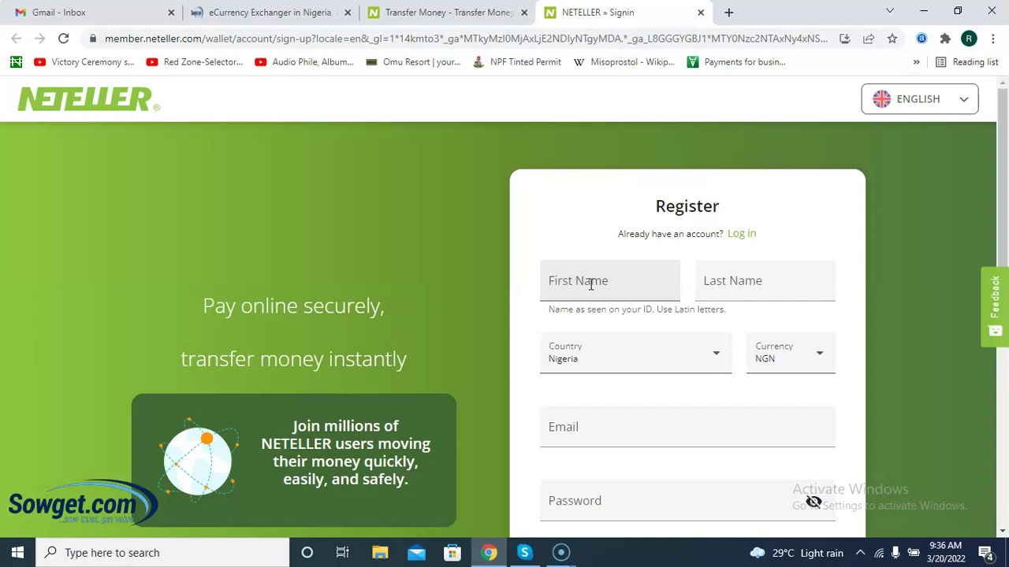
click(602, 284)
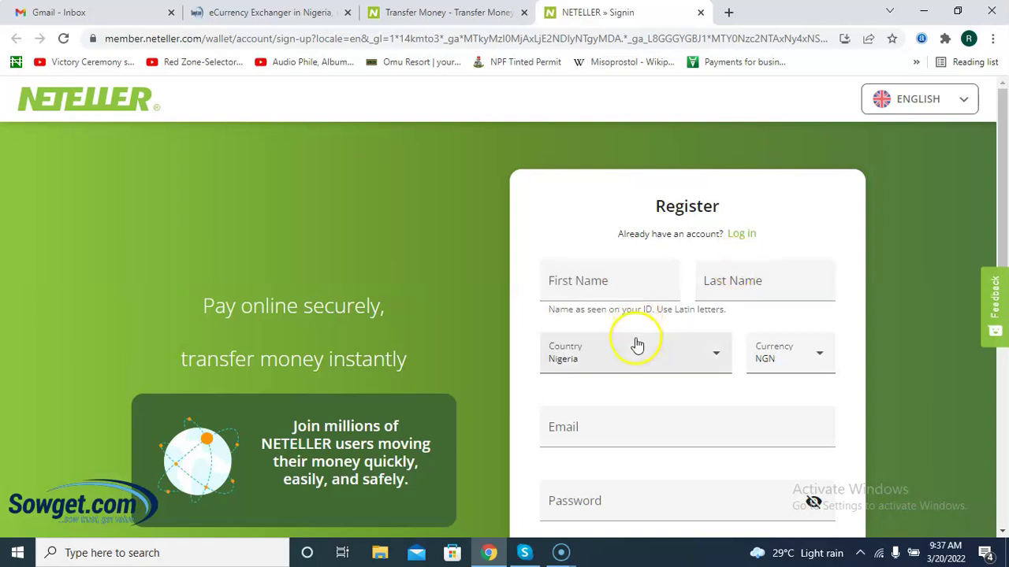
click(776, 357)
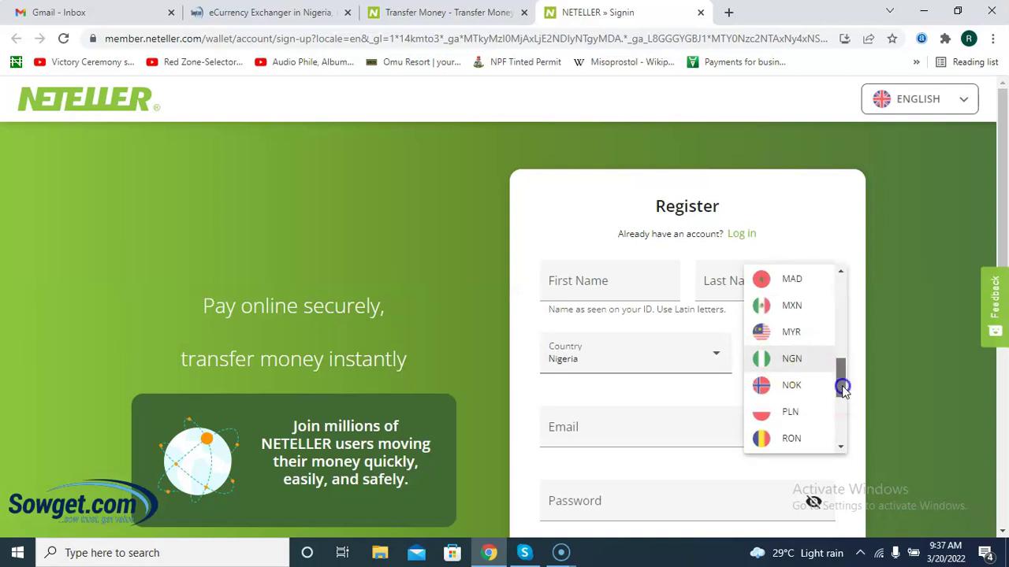
drag(842, 387, 843, 440)
click(792, 415)
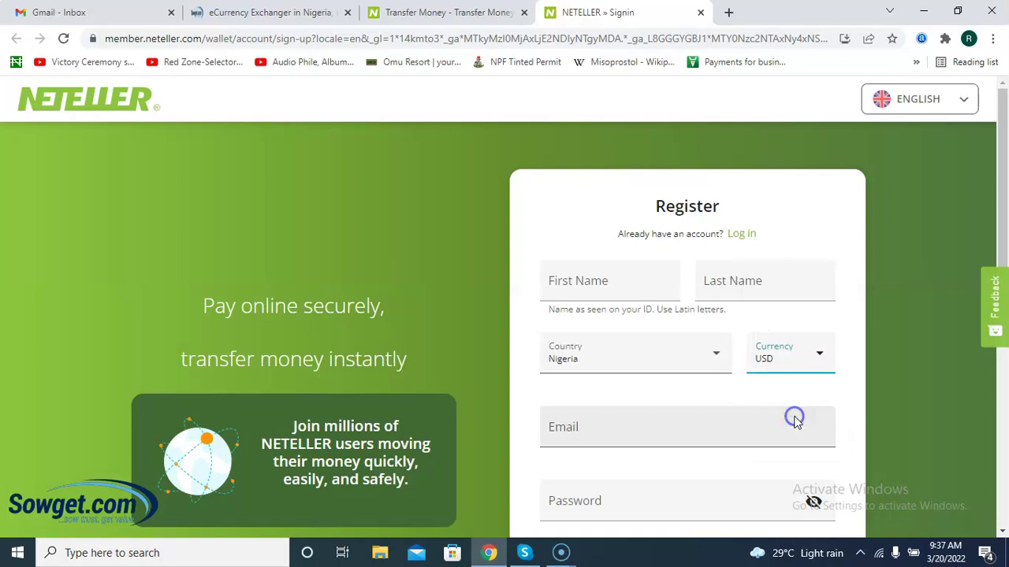
Look over the remaining registration fields and switch to the login page for existing accounts.
click(674, 424)
drag(997, 259, 1004, 290)
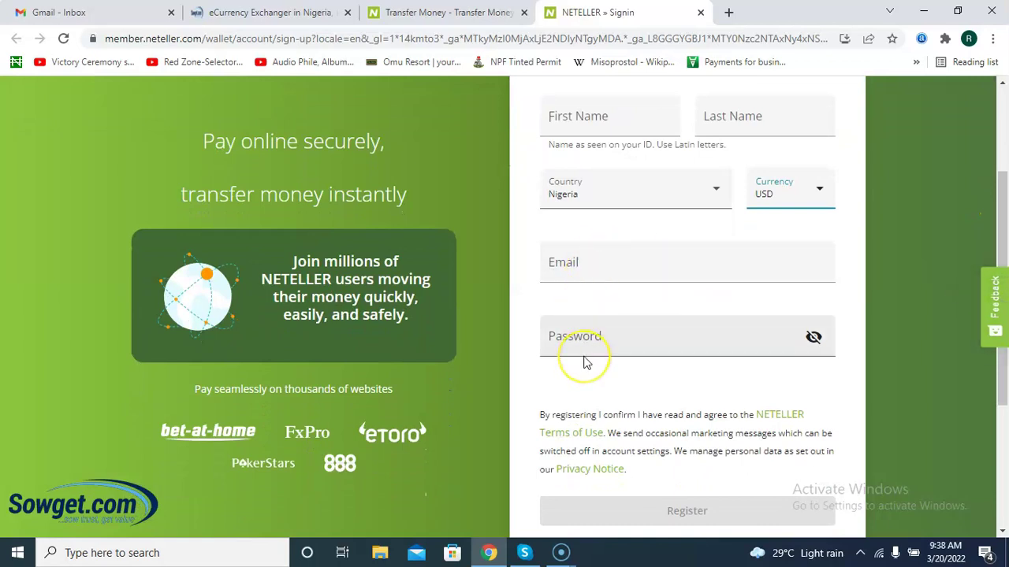
drag(1004, 377, 1004, 227)
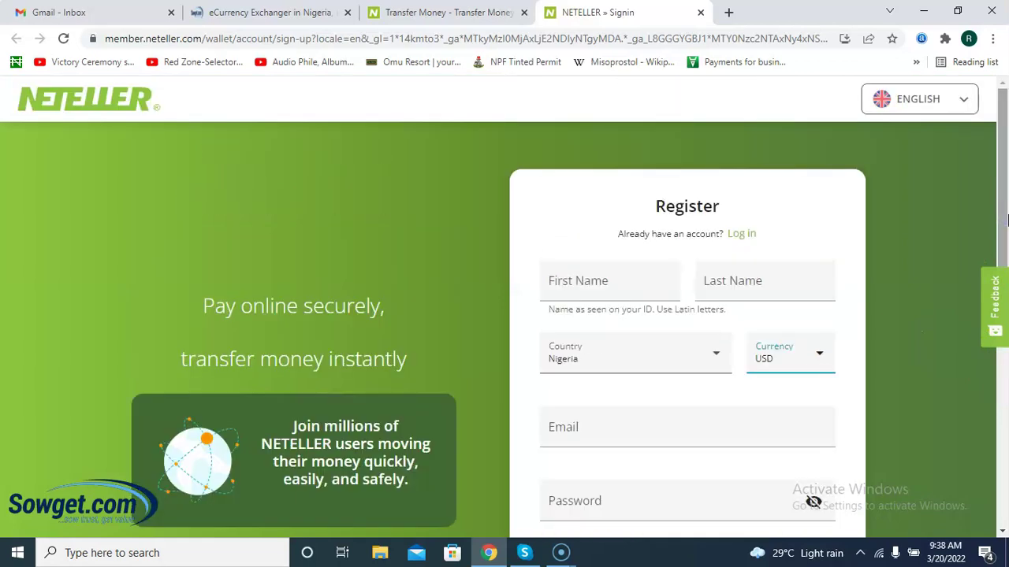
click(740, 236)
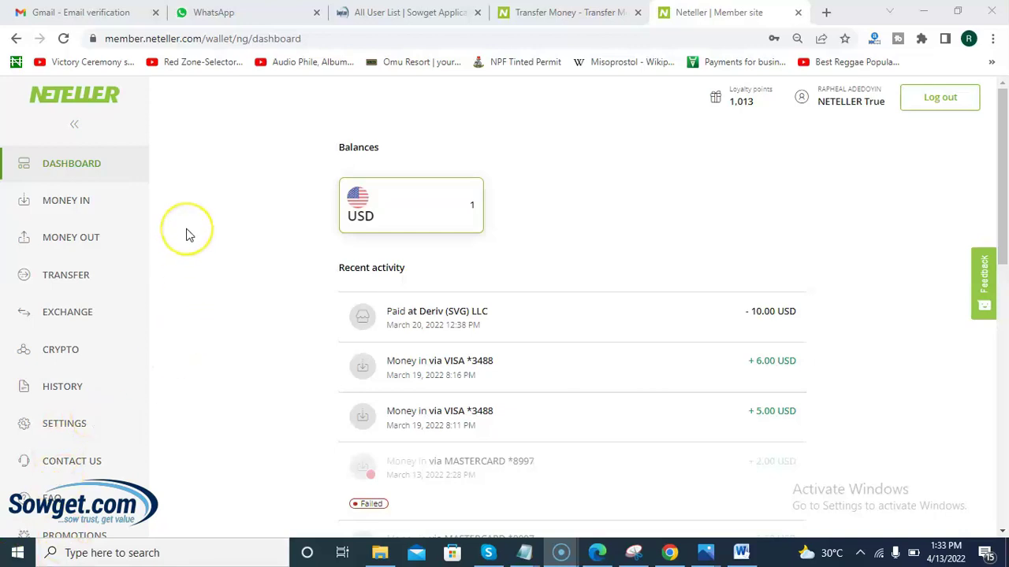
Start a Money In deposit using the credit or debit card option.
click(74, 204)
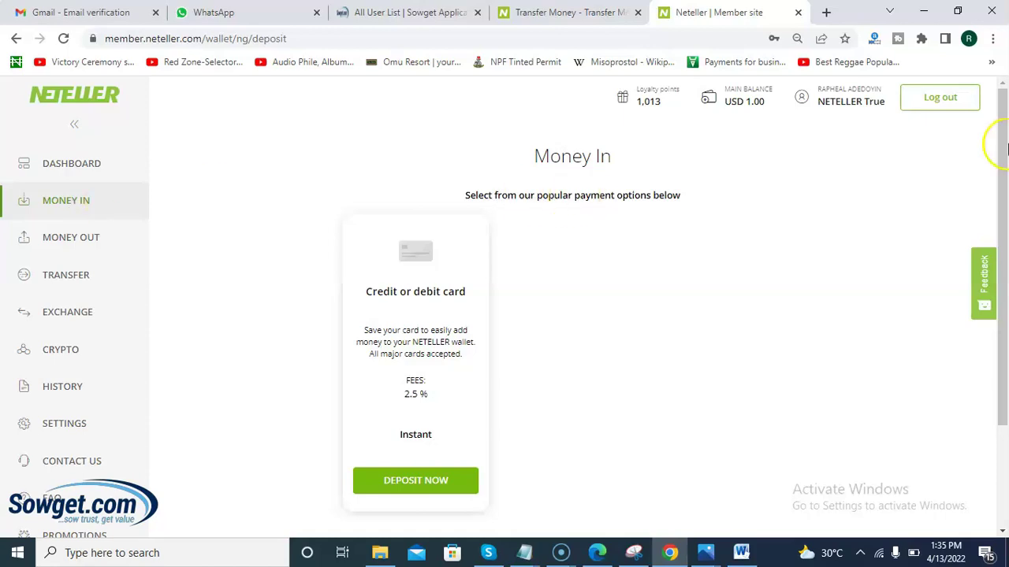
drag(1004, 138, 1005, 163)
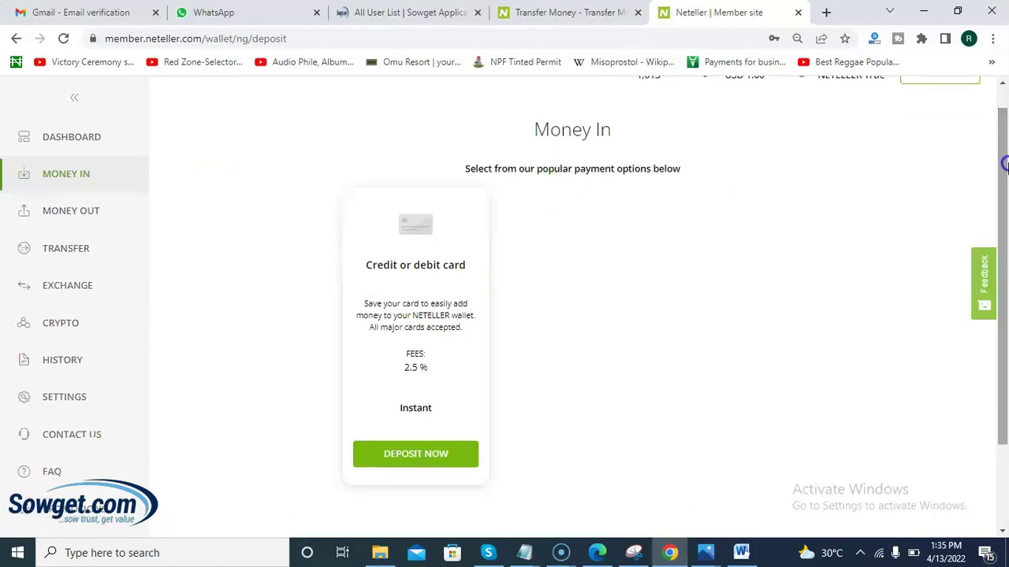
click(432, 449)
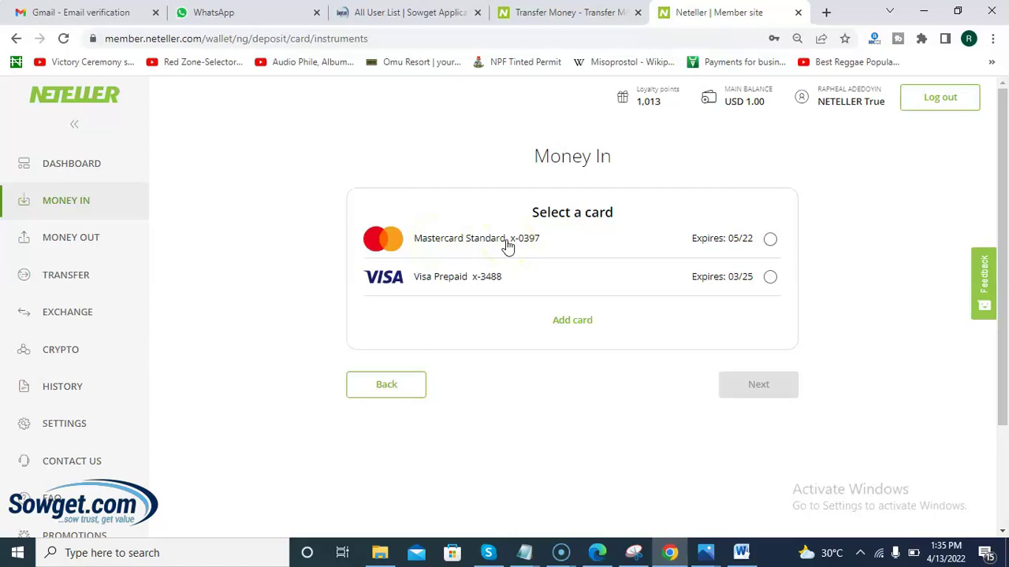
Choose the saved Visa Prepaid card for the deposit, enter its CVV and proceed to the amount.
click(467, 276)
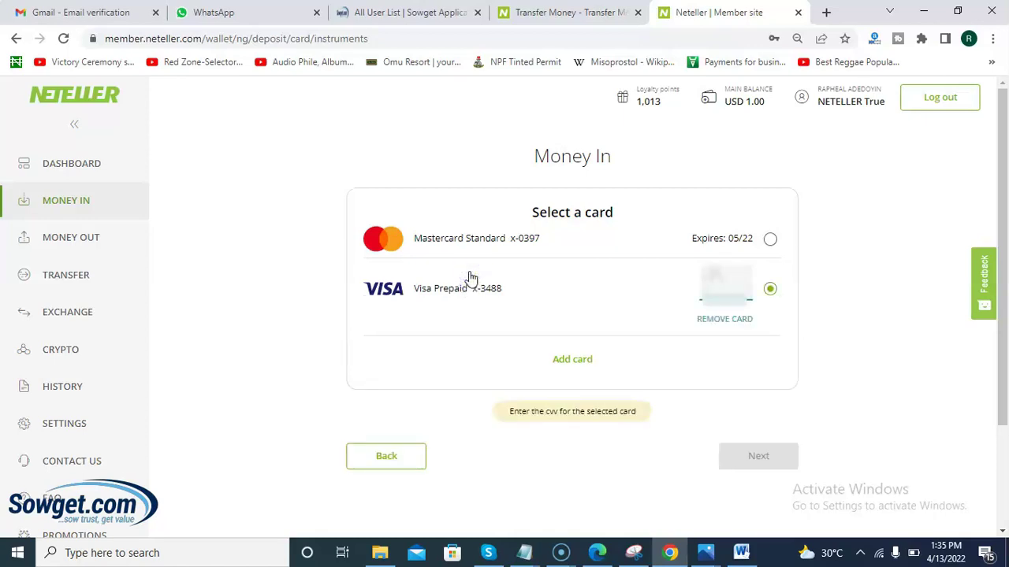
click(721, 281)
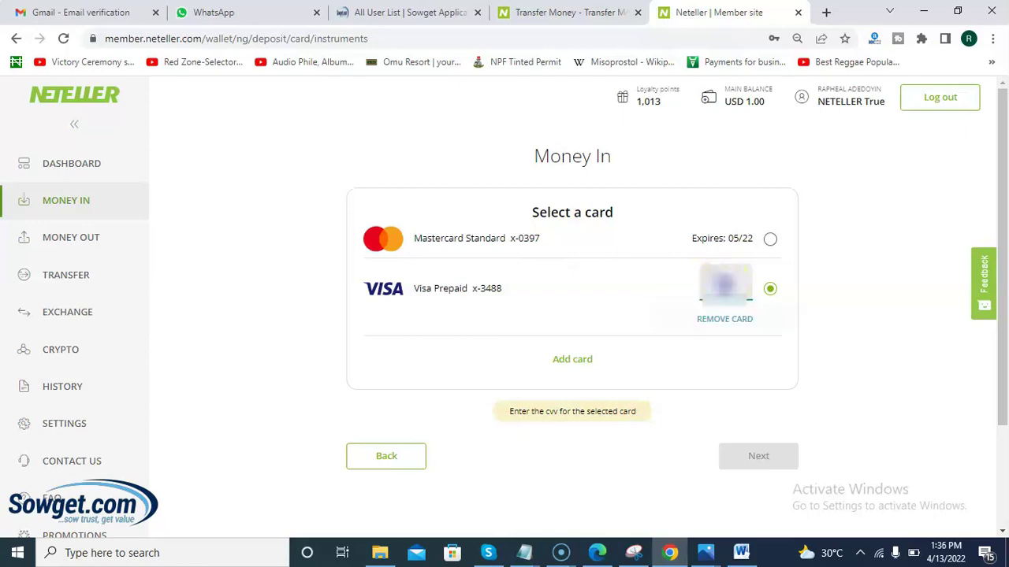
text(***)
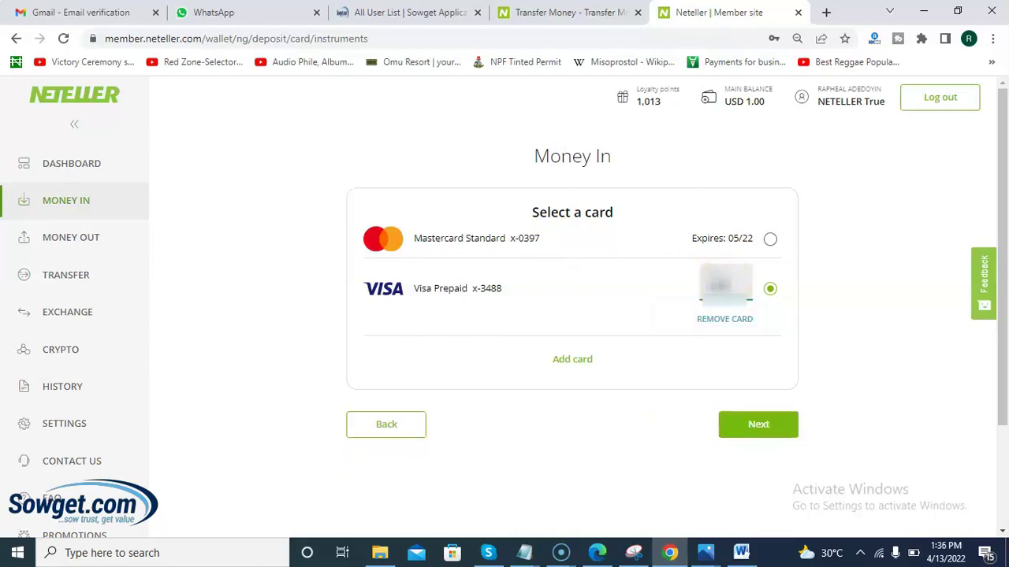
click(758, 430)
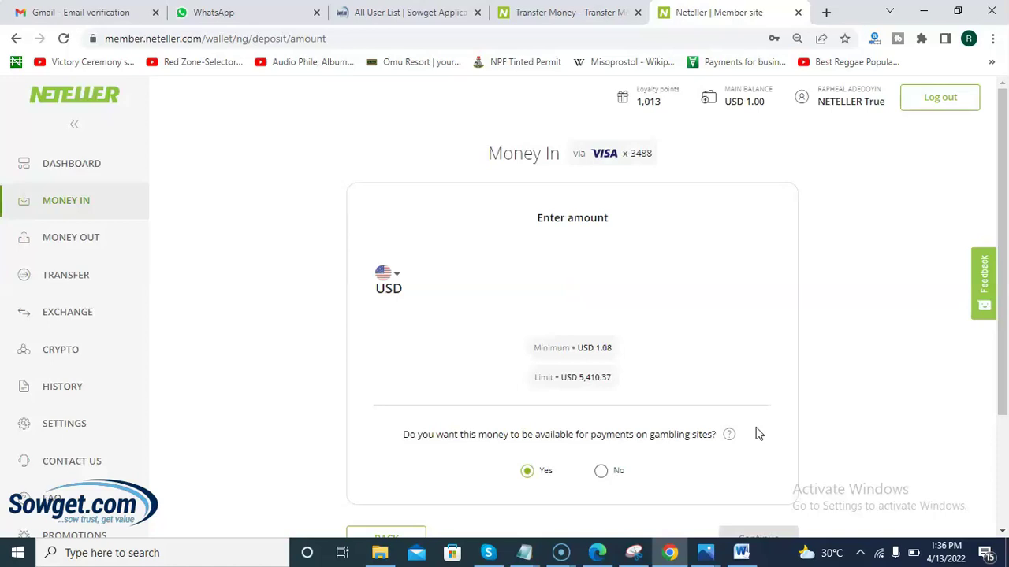
Set the deposit to 10 USD, keep it available for gambling site payments, and confirm the reviewed details.
text(10)
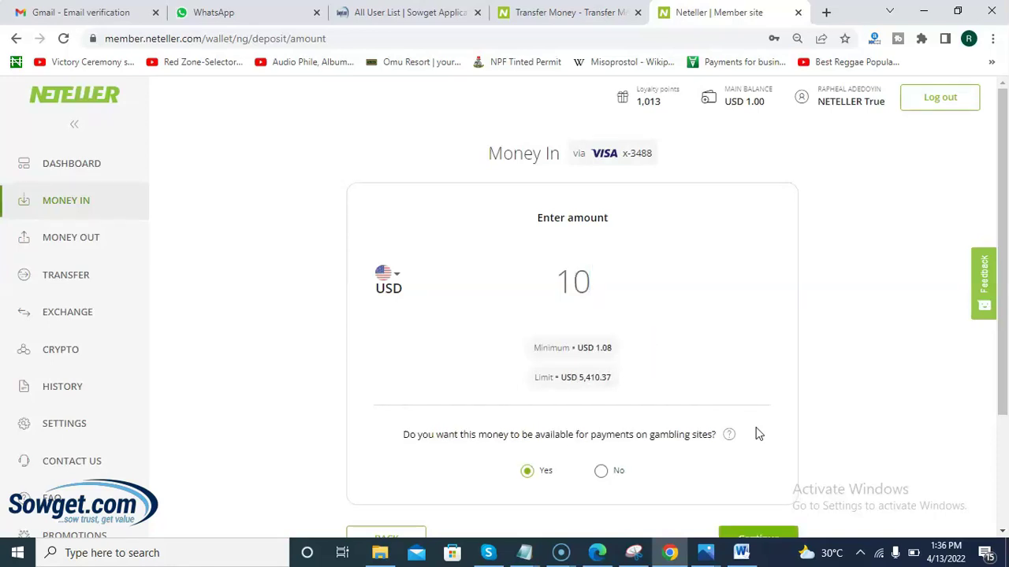
click(1005, 359)
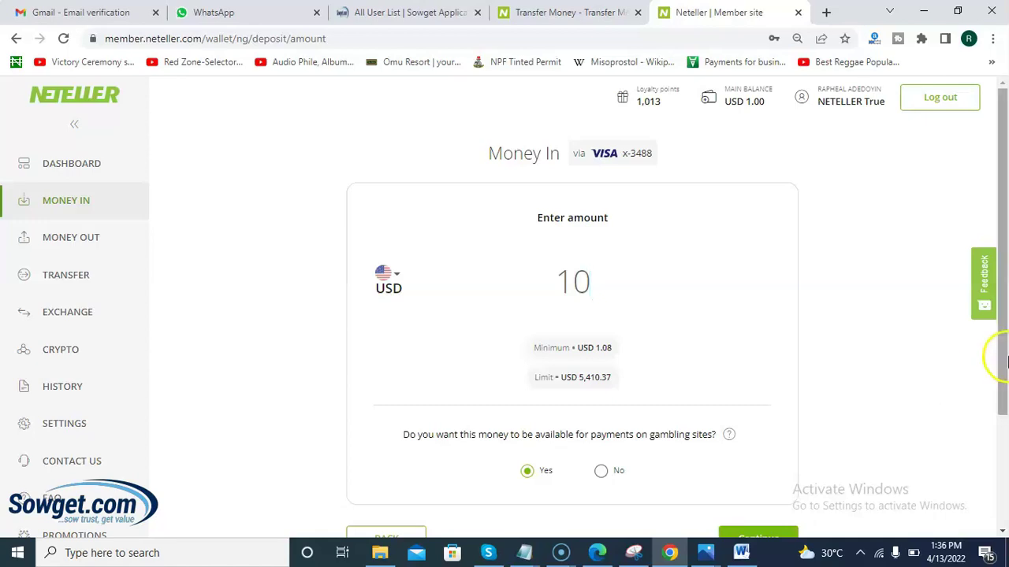
drag(1006, 360, 1005, 405)
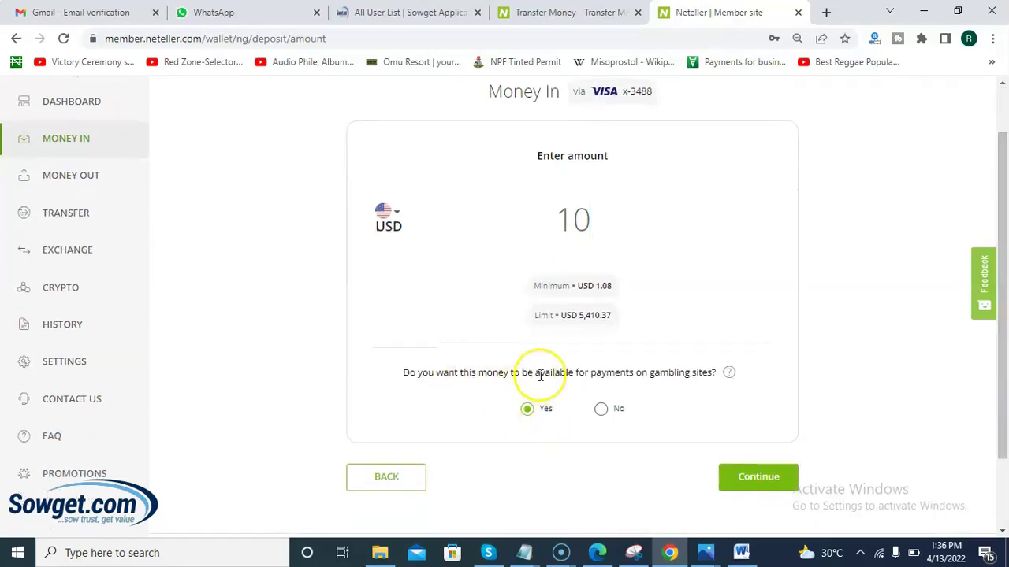
click(542, 409)
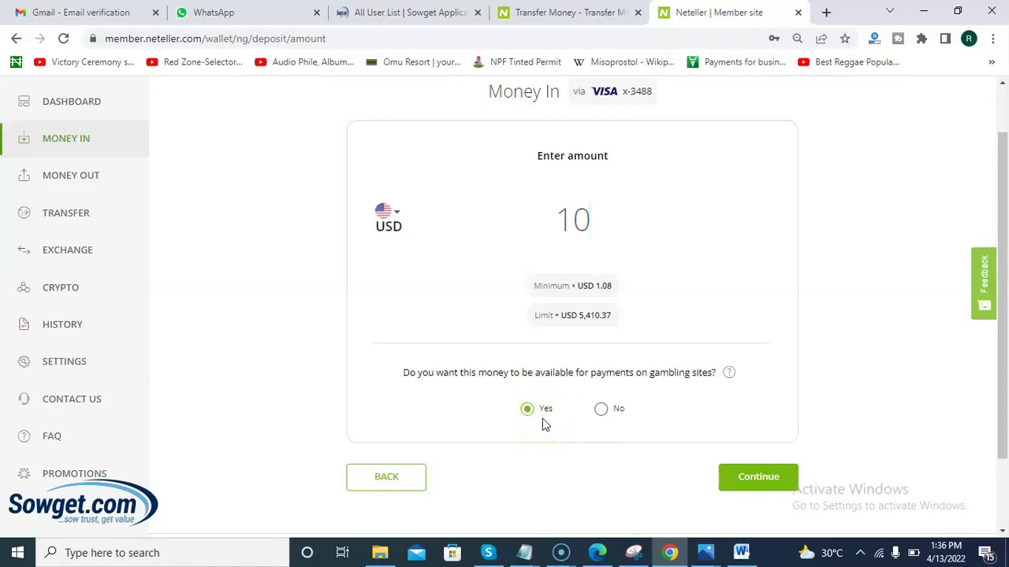
click(765, 479)
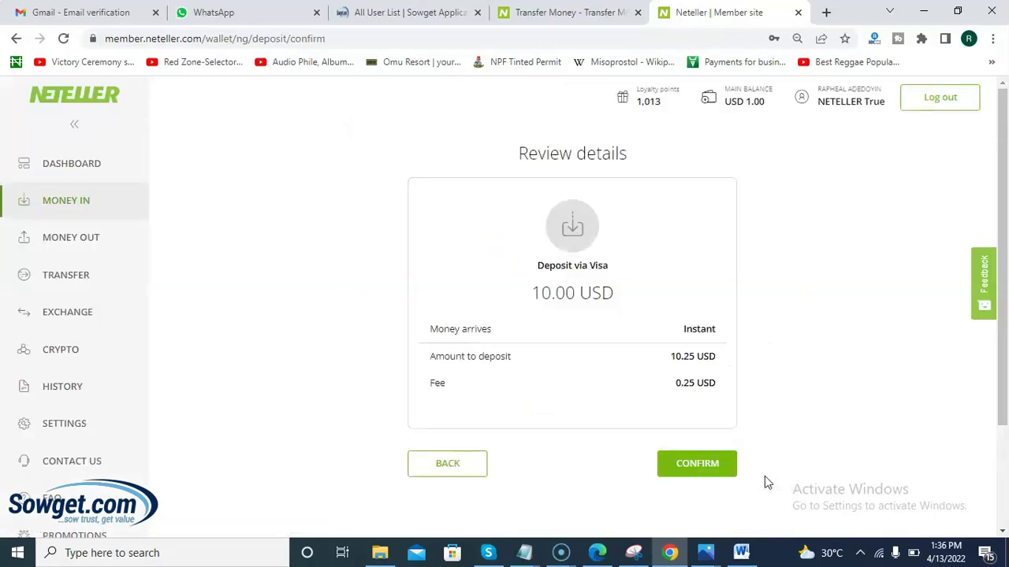
click(698, 464)
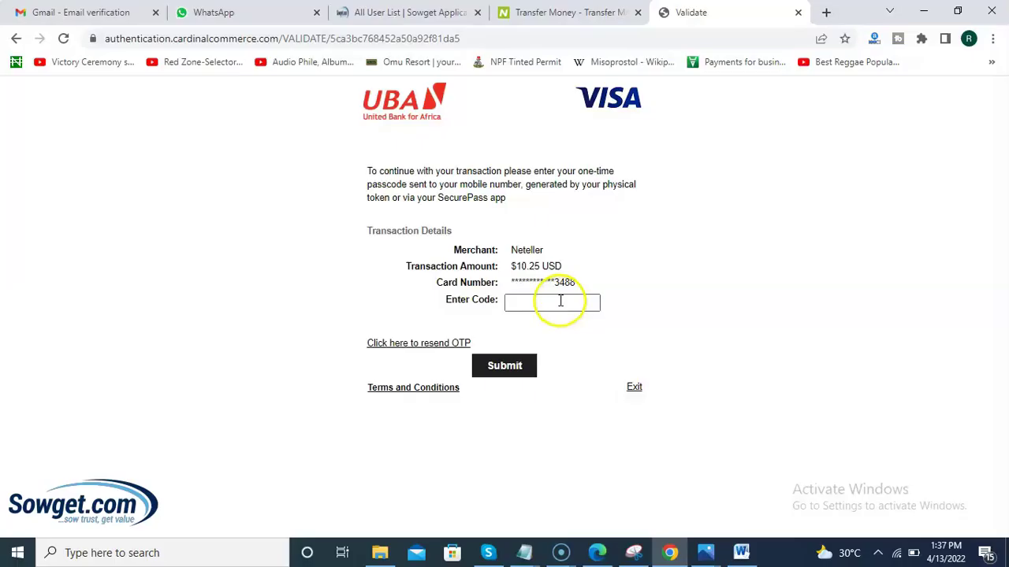
Enter the bank's one-time passcode, submit it to authorise the card payment, and return to the dashboard.
click(561, 300)
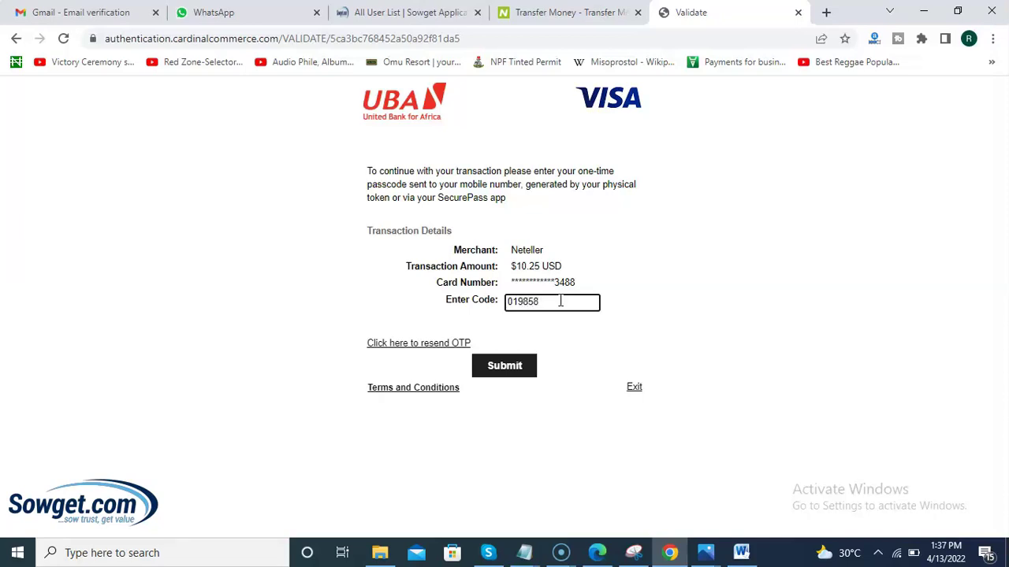
click(505, 365)
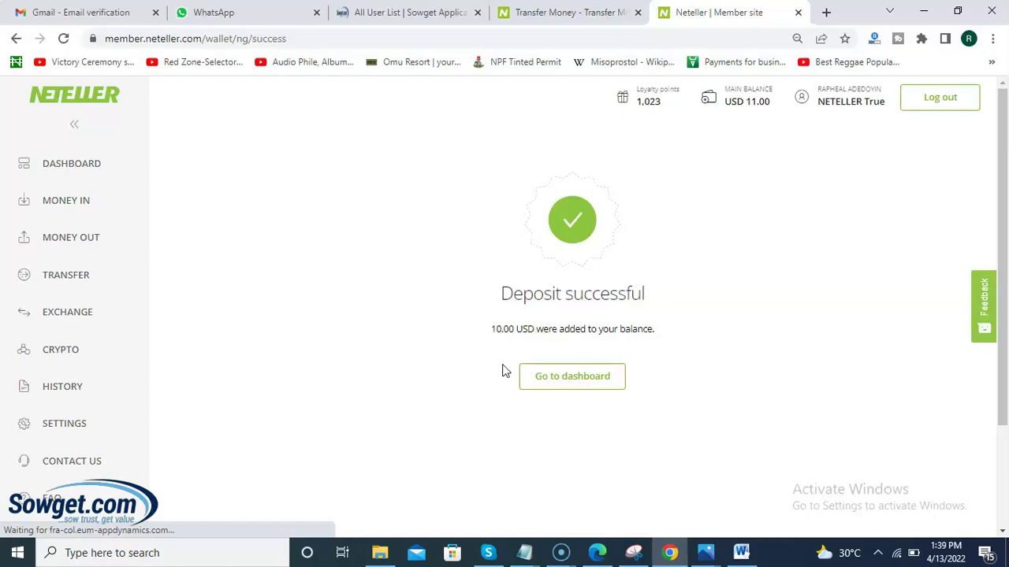
click(577, 382)
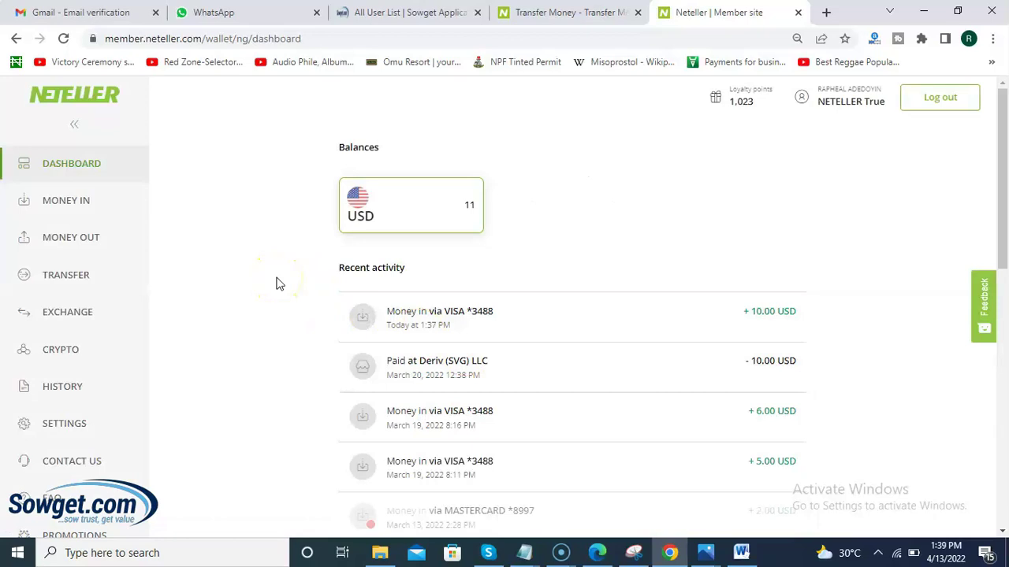
Examine the available Money Out withdrawal methods with their fees, maximum amounts and processing times.
click(73, 239)
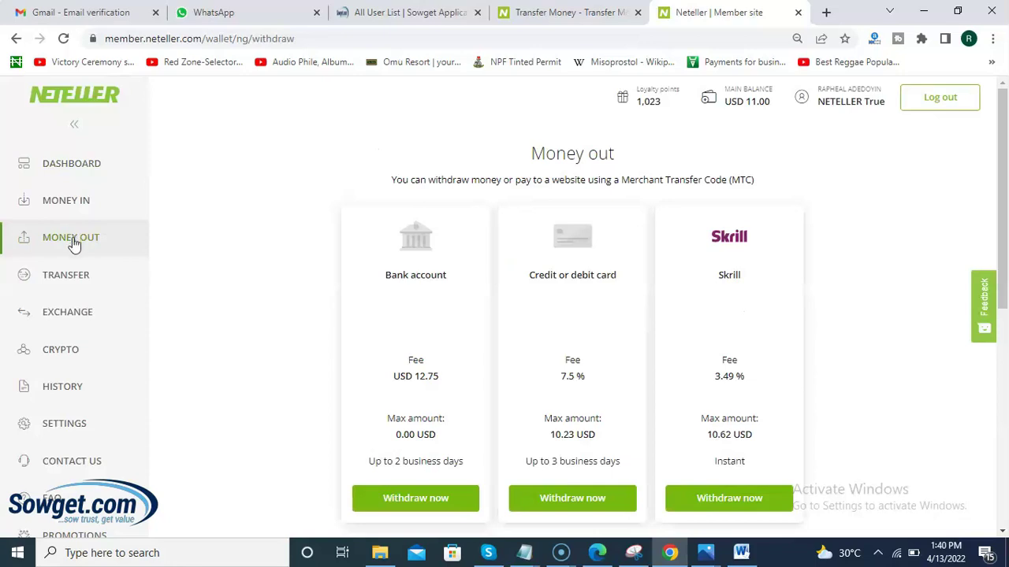
click(286, 310)
scroll(288, 315, down, 1)
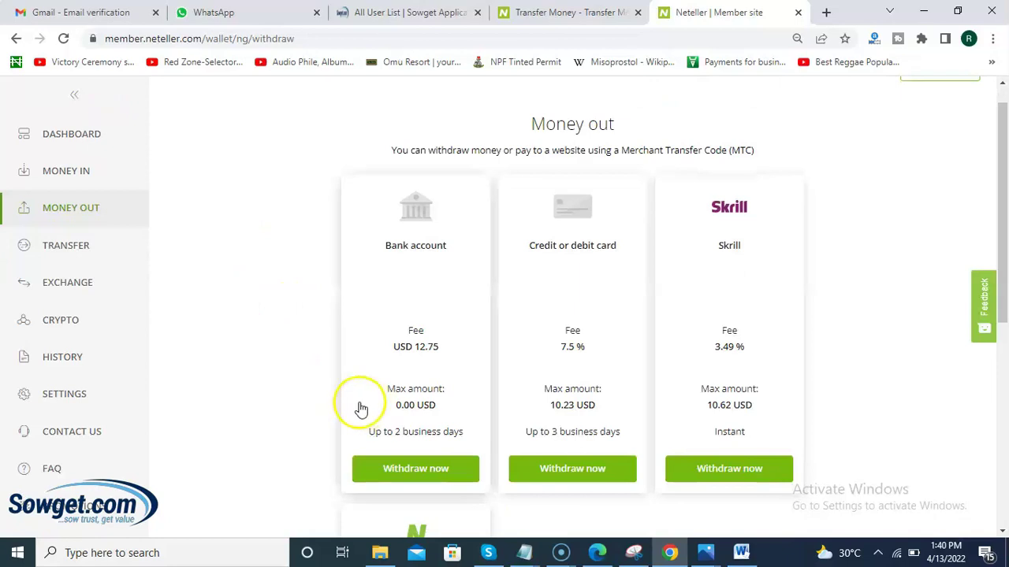
click(277, 339)
scroll(278, 341, down, 1)
scroll(276, 340, down, 2)
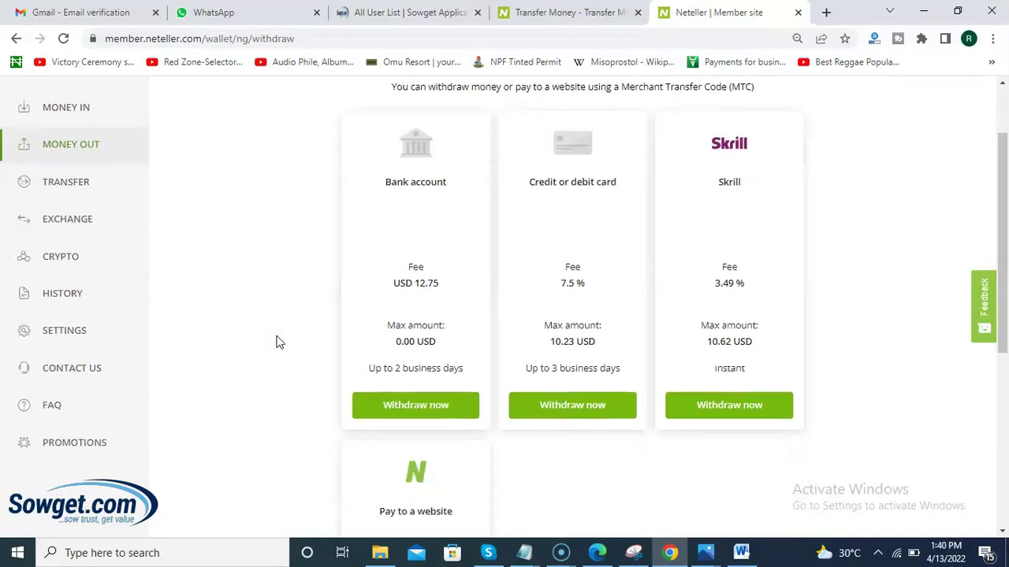
scroll(277, 341, up, 3)
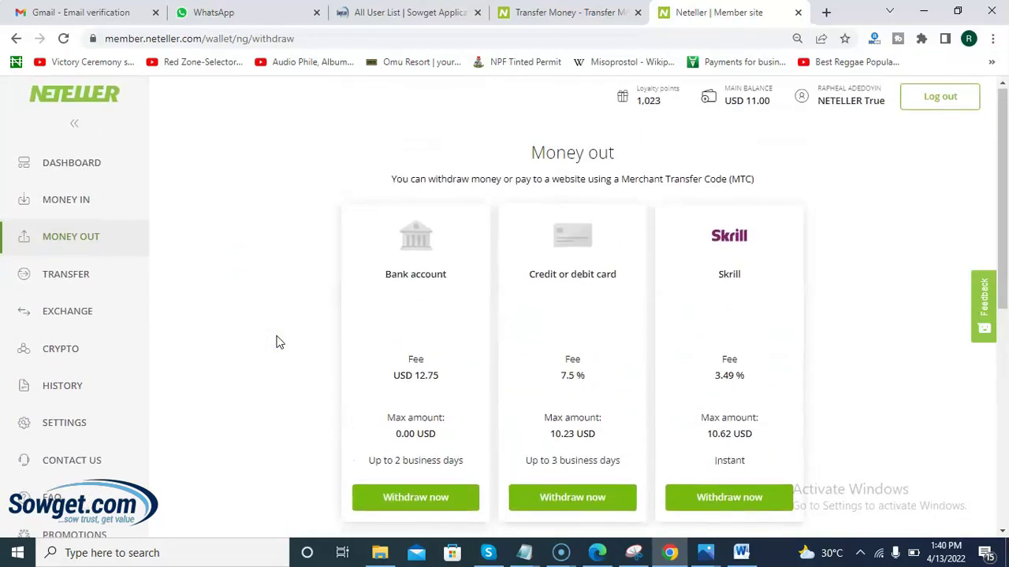
scroll(276, 341, down, 2)
click(433, 163)
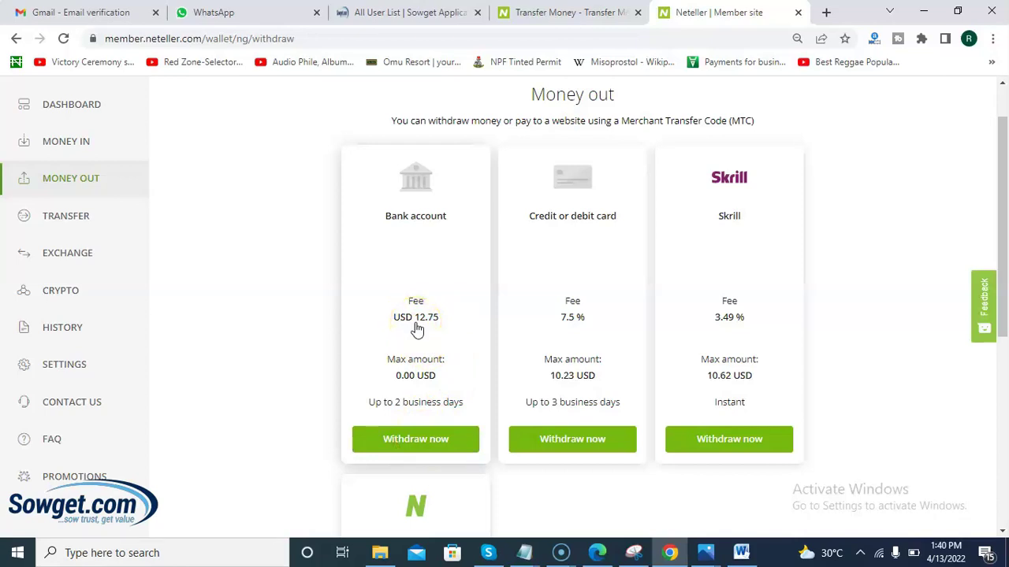
Start a withdrawal to a bank account and open the form for adding another bank account.
click(423, 443)
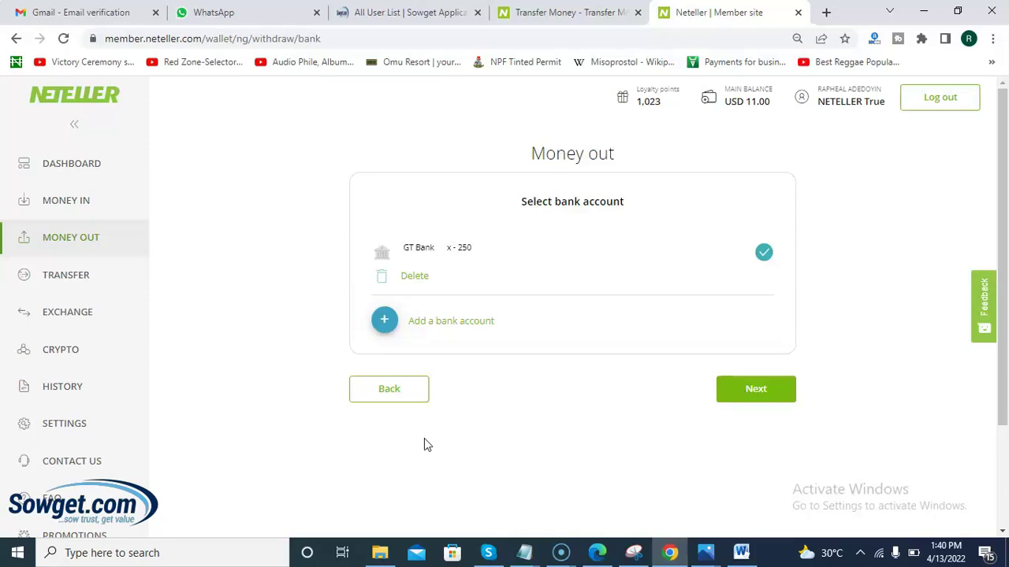
click(435, 323)
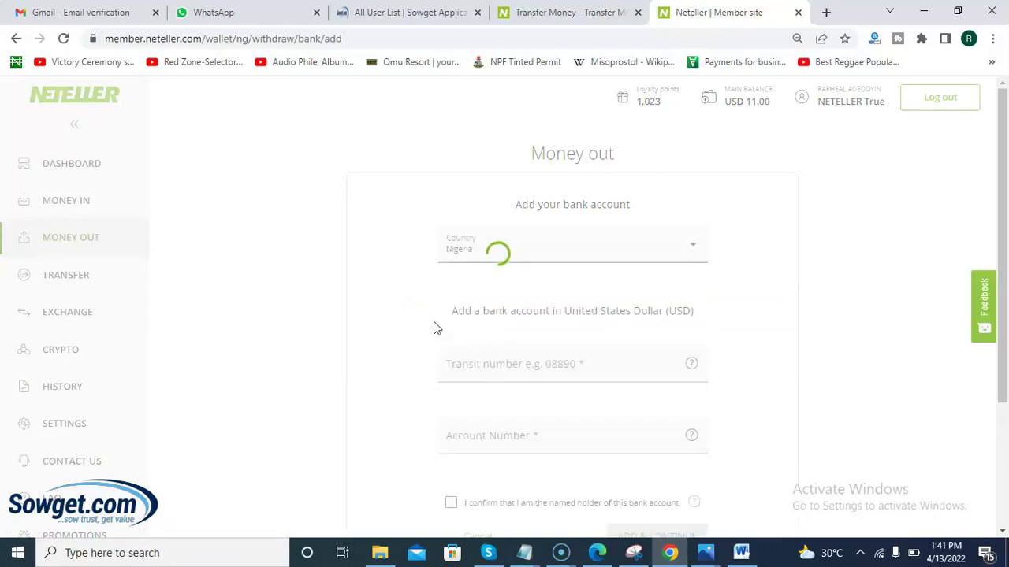
click(705, 266)
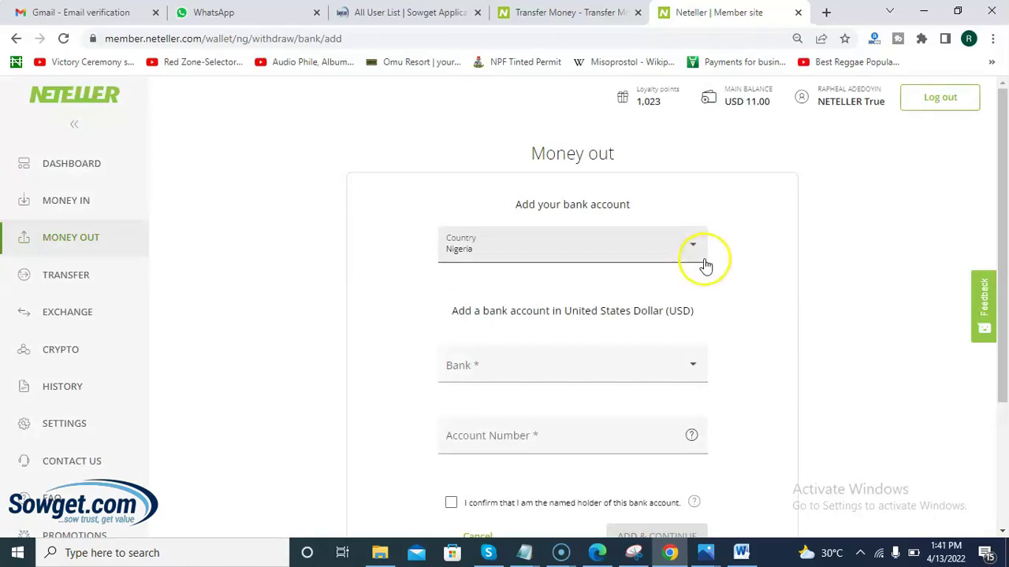
drag(1001, 180, 1005, 233)
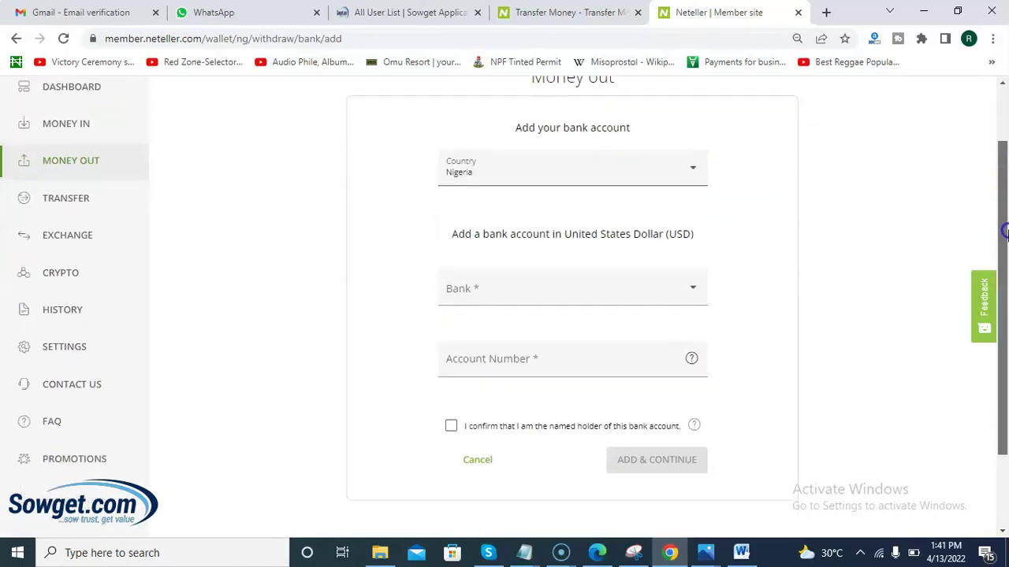
Choose GT Bank for the new bank account and confirm being the named holder of the account.
click(510, 289)
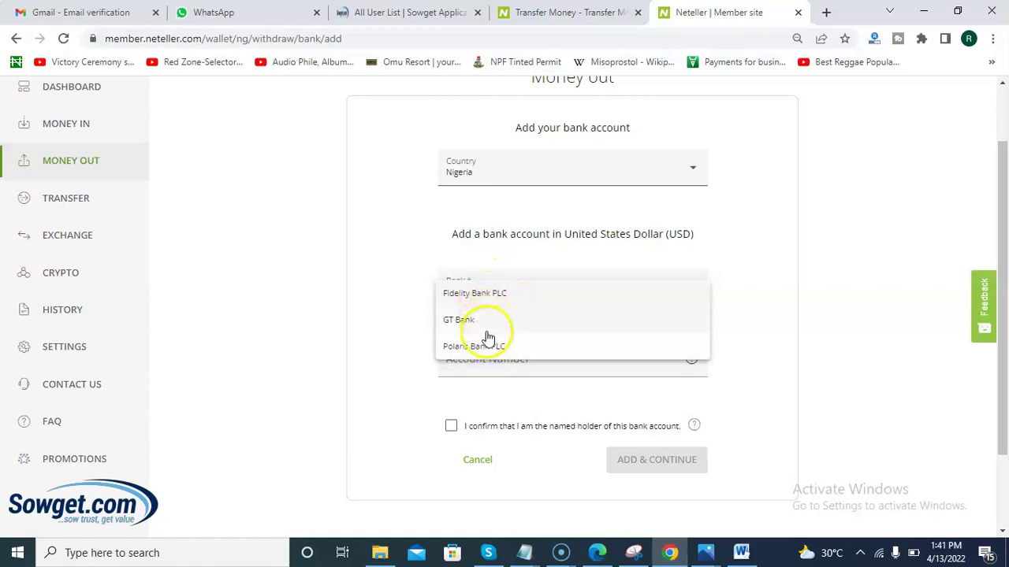
click(477, 319)
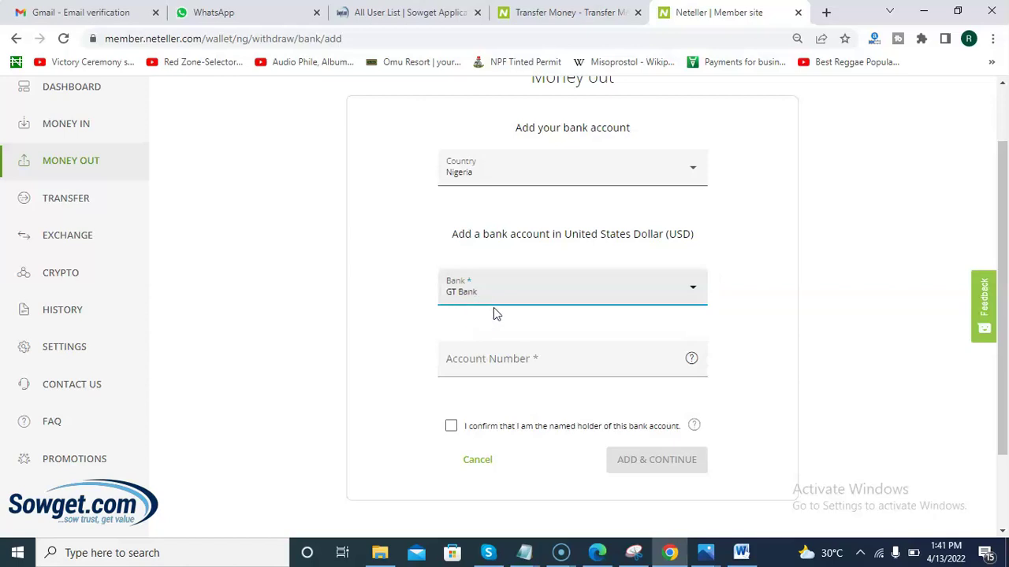
click(324, 246)
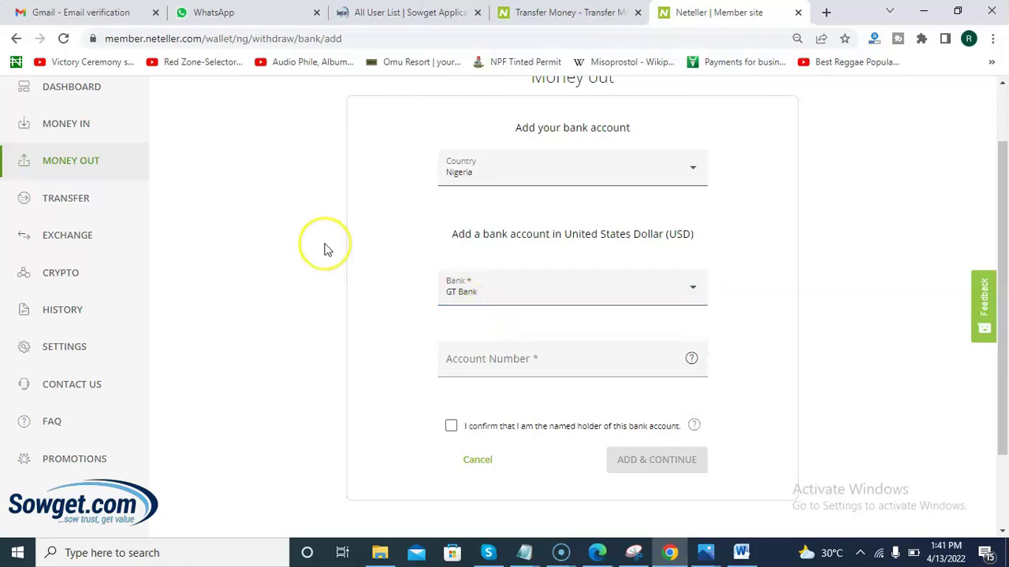
click(402, 276)
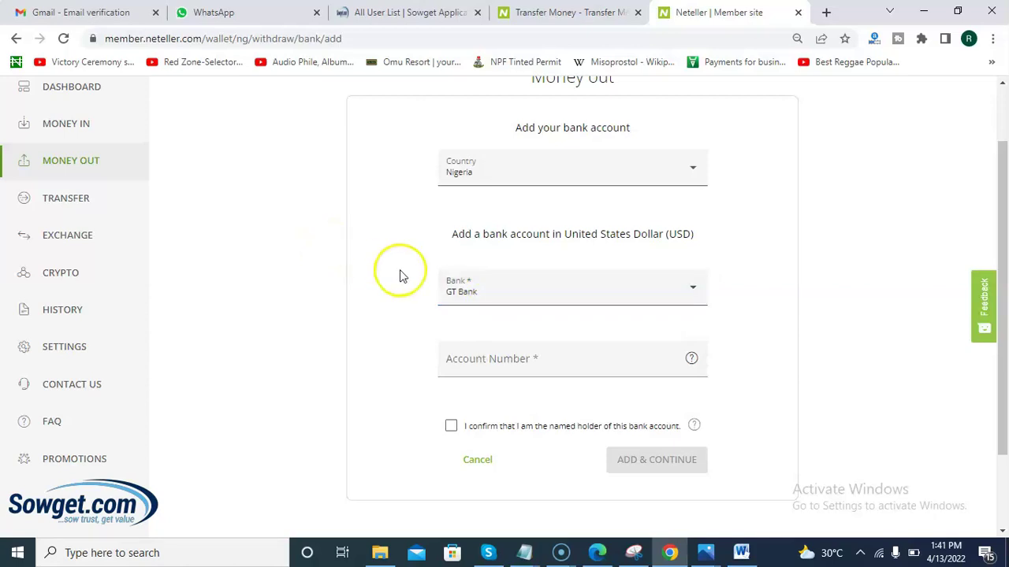
click(483, 292)
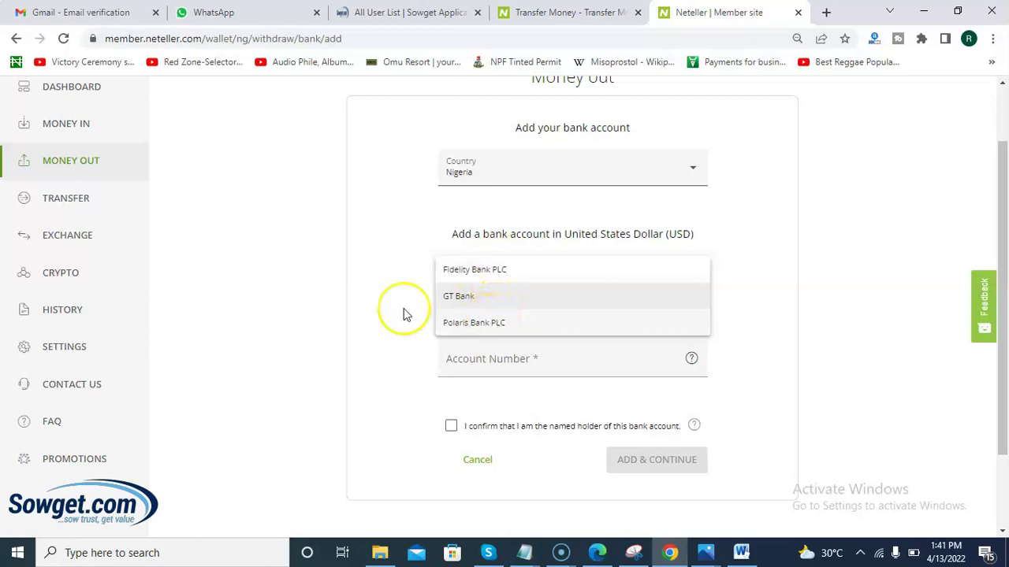
click(286, 286)
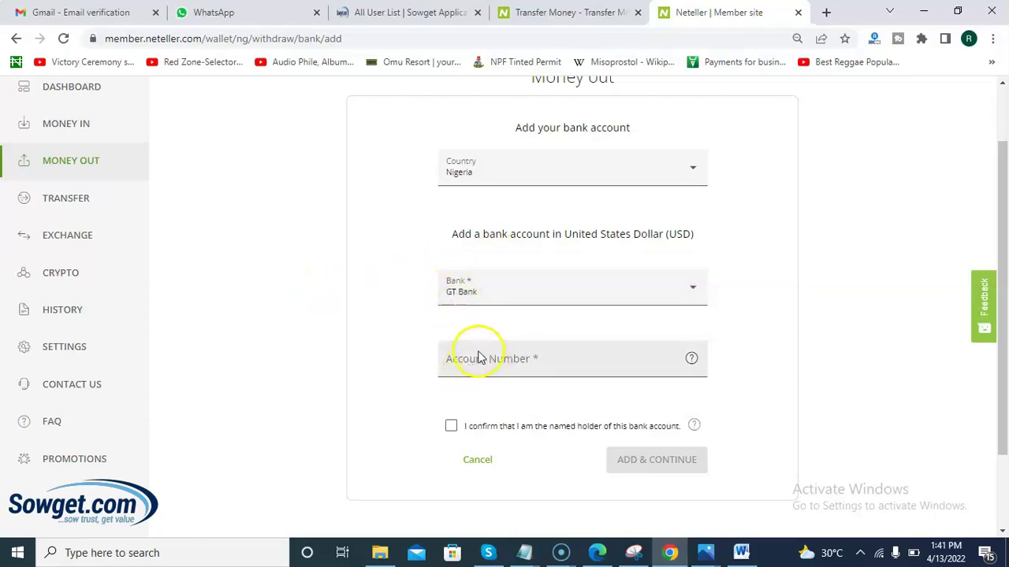
click(451, 427)
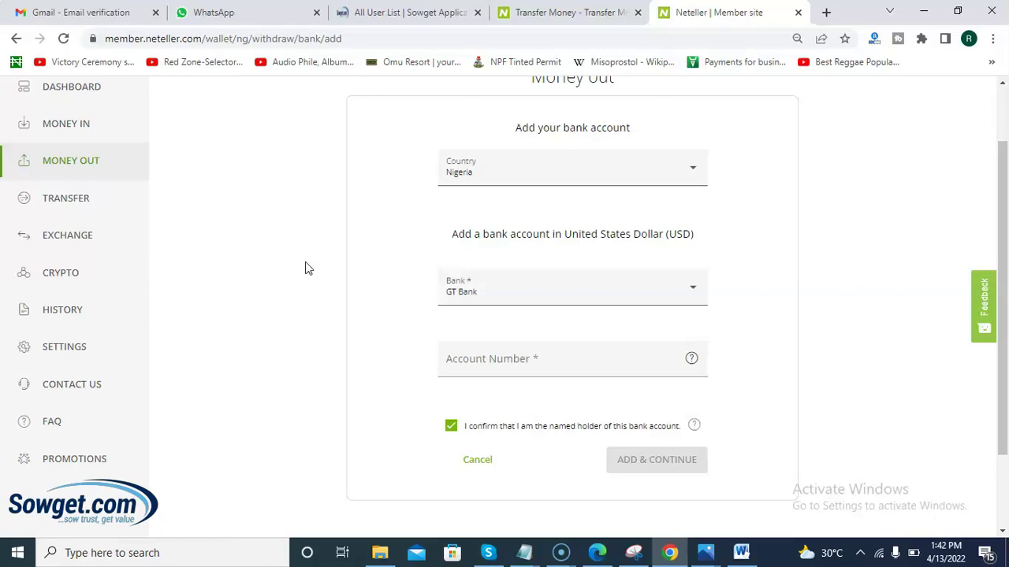
Open the Money transfer form to view its recipient mobile number or email field, and return to the dashboard.
click(67, 200)
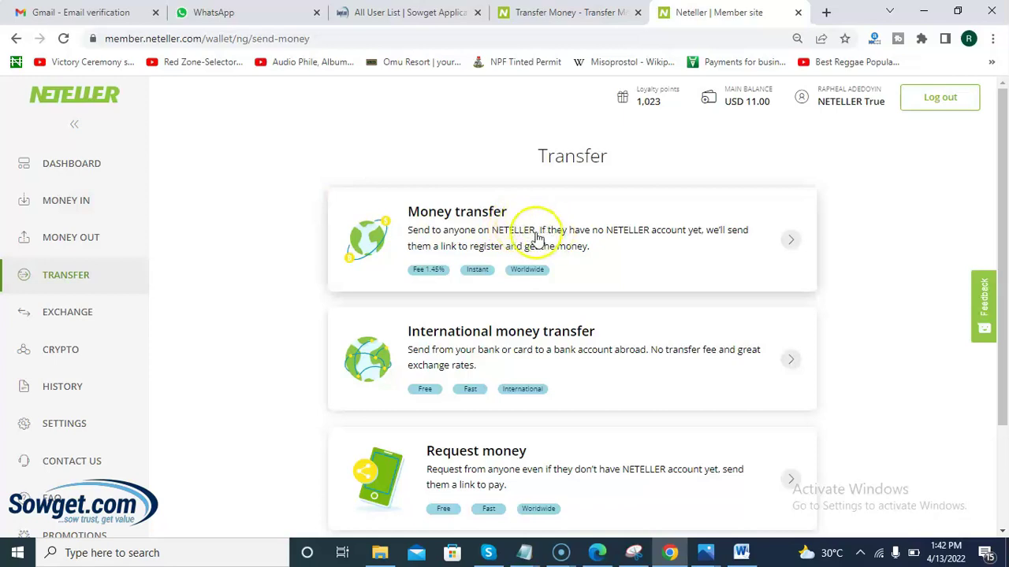
click(475, 223)
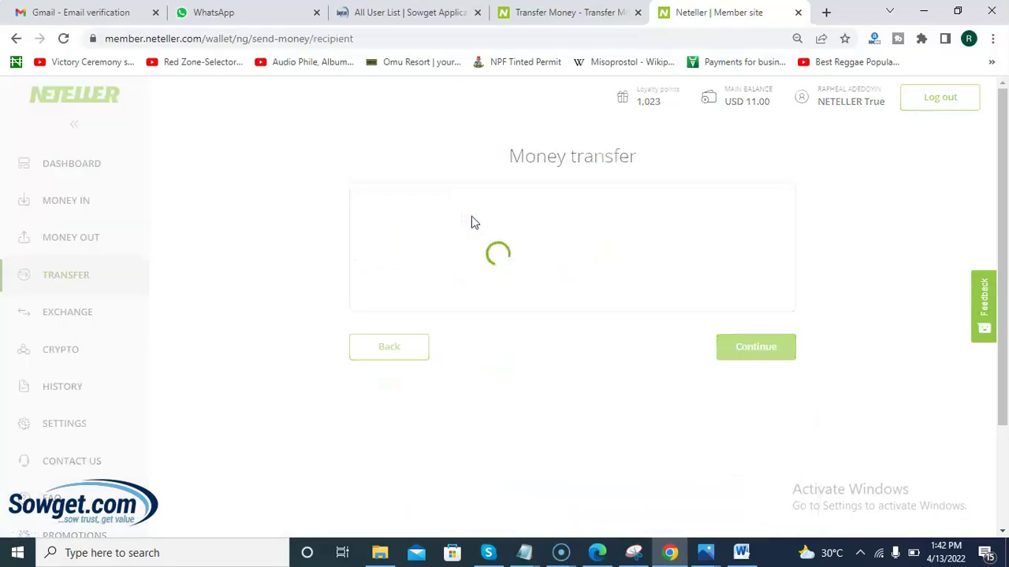
click(507, 254)
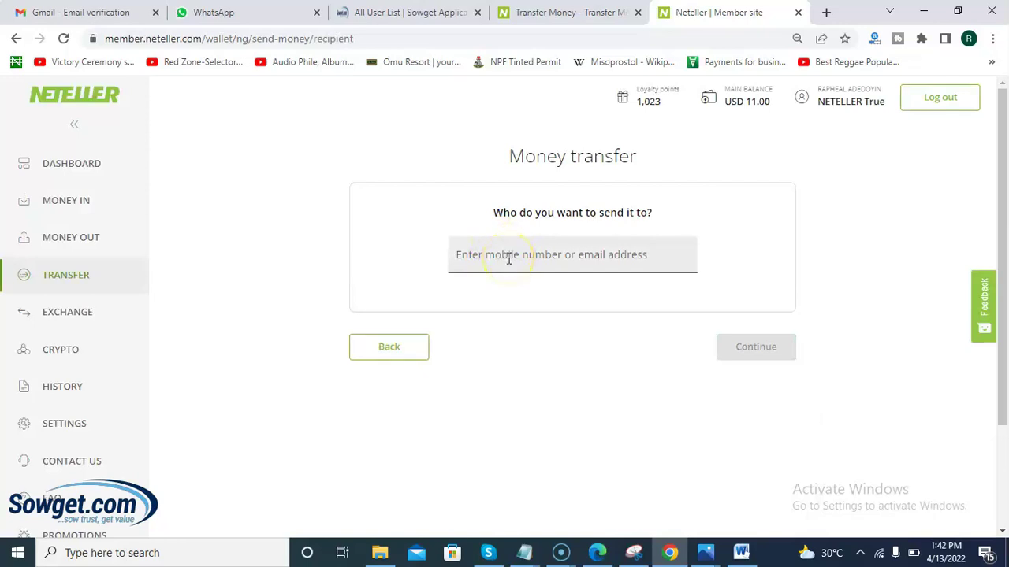
click(492, 256)
click(577, 263)
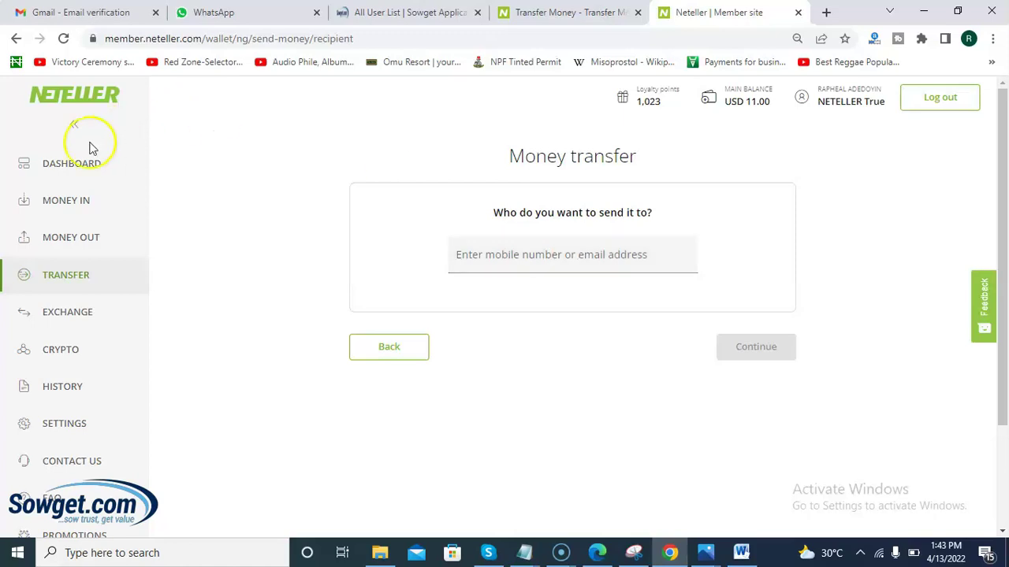
click(72, 165)
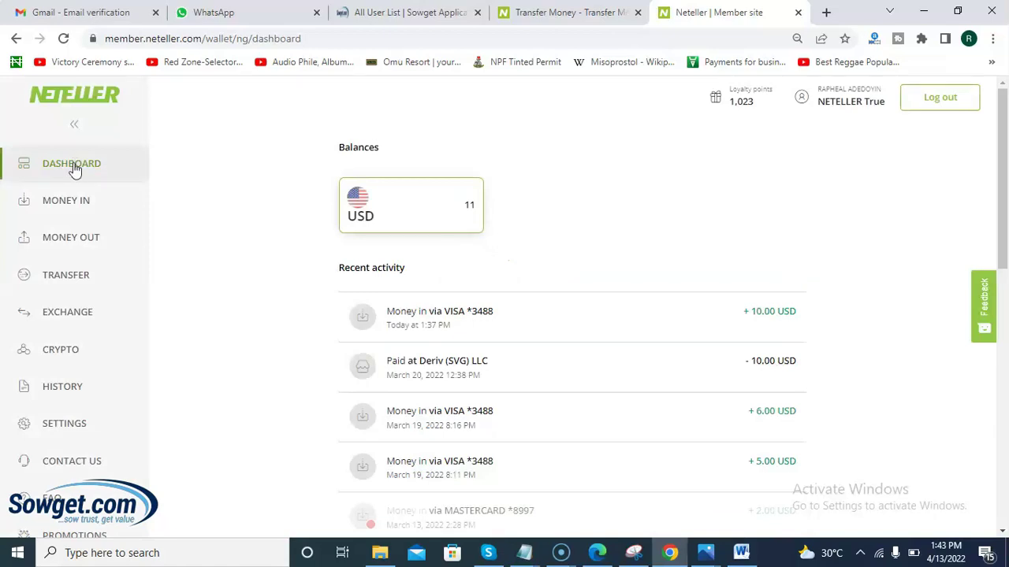
click(232, 323)
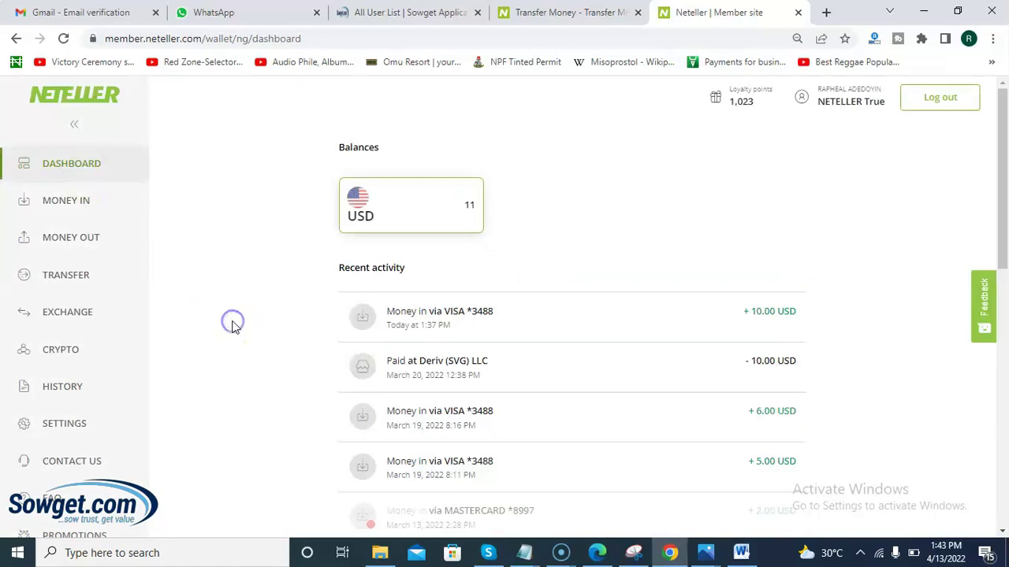